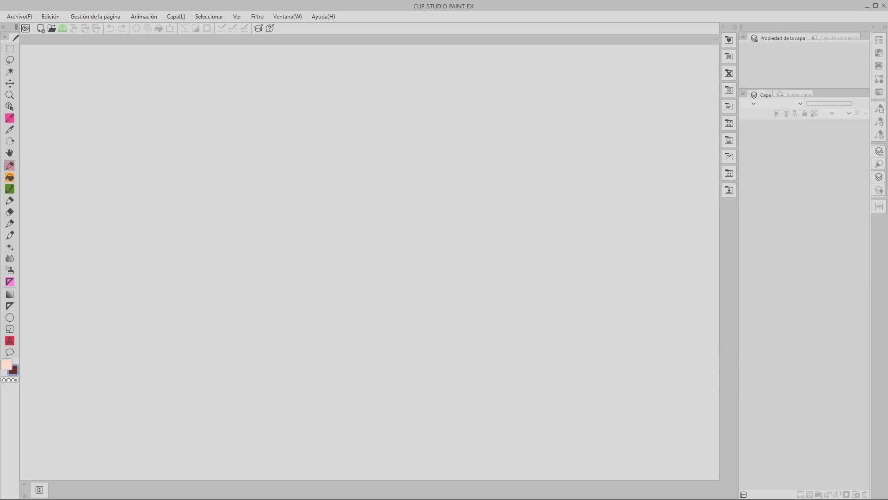
# Load the Ilustración workspace and accept its import settings.
pyautogui.click(290, 17)
pyautogui.moveTo(370, 42)
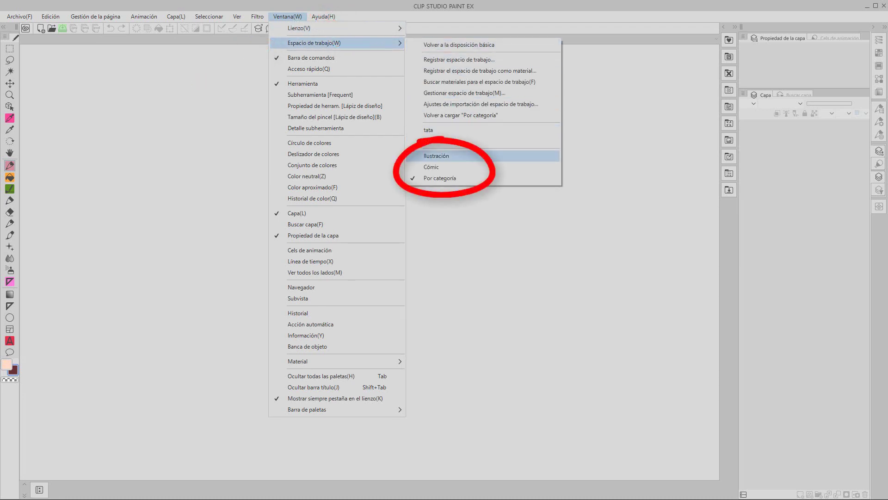
pyautogui.click(475, 156)
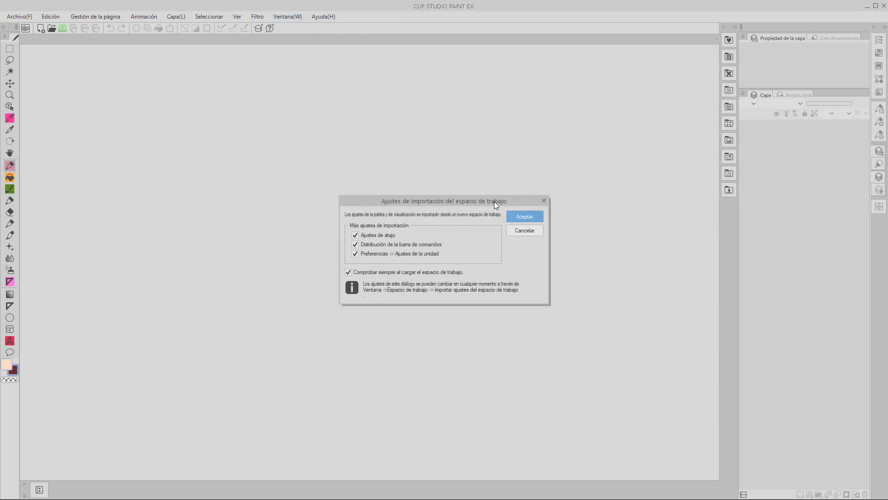
pyautogui.click(518, 216)
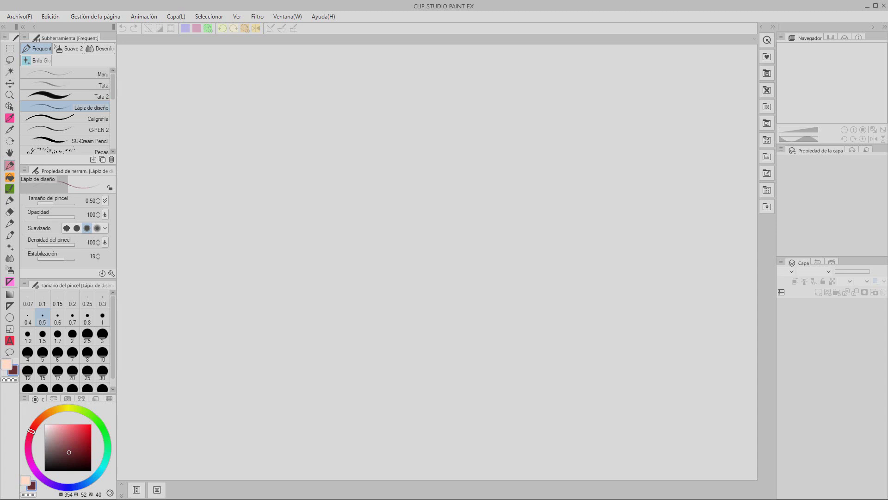
# In Preferencias, set the interface colour to Color oscuro, adjust density, and apply.
pyautogui.click(26, 20)
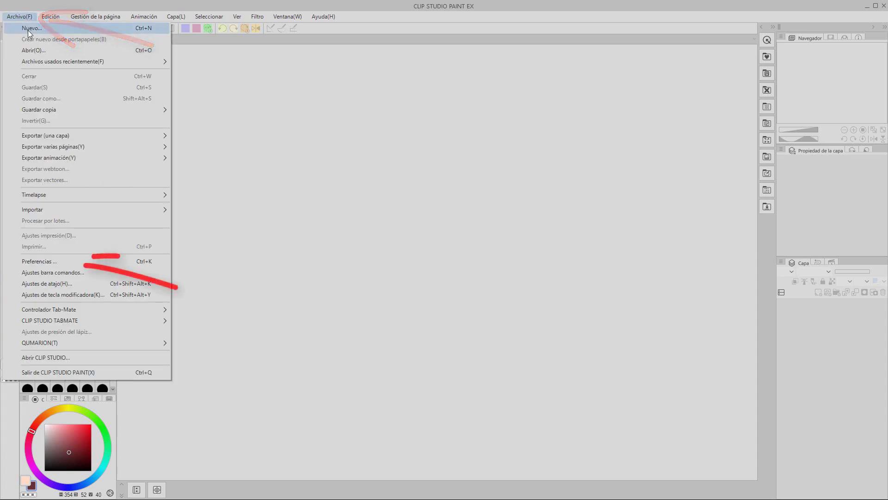
pyautogui.click(59, 263)
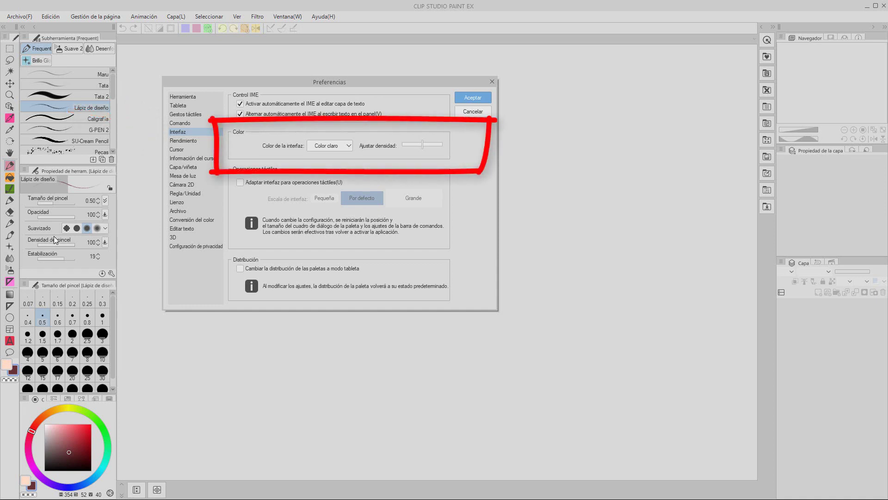
pyautogui.click(348, 146)
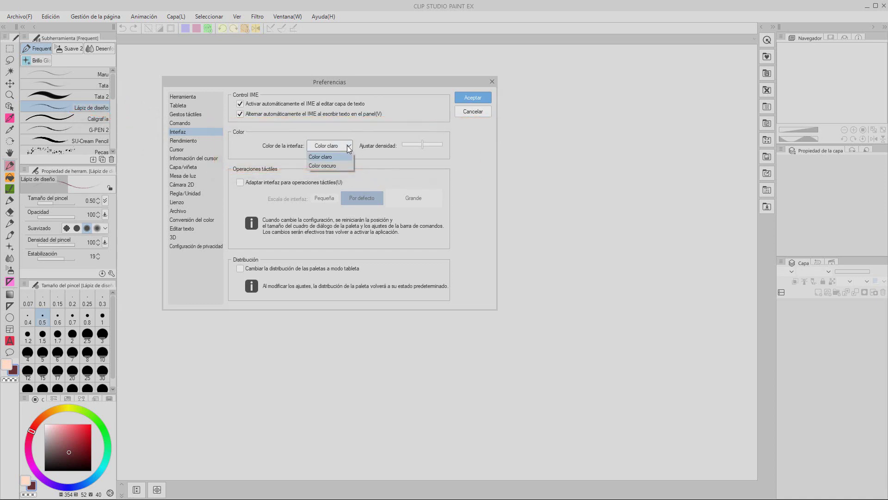
pyautogui.click(339, 165)
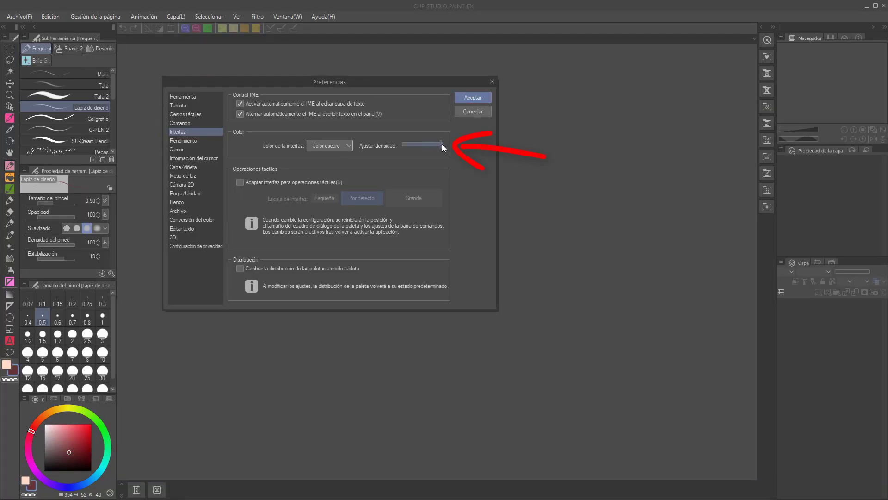
pyautogui.moveTo(442, 145); pyautogui.dragTo(473, 184)
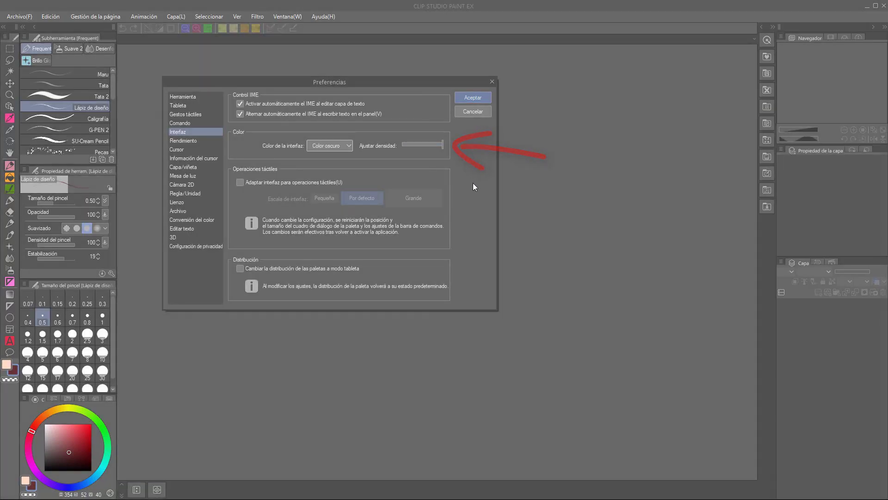
pyautogui.moveTo(413, 144); pyautogui.dragTo(412, 179)
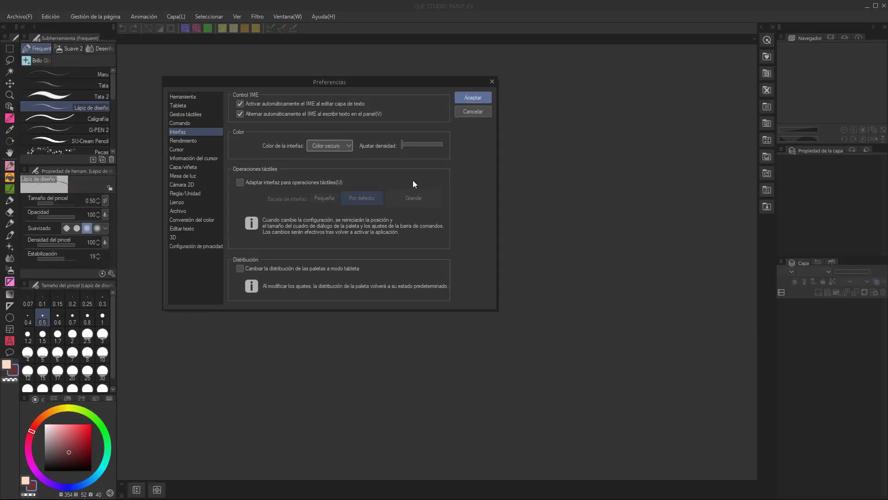
pyautogui.click(342, 146)
pyautogui.click(337, 155)
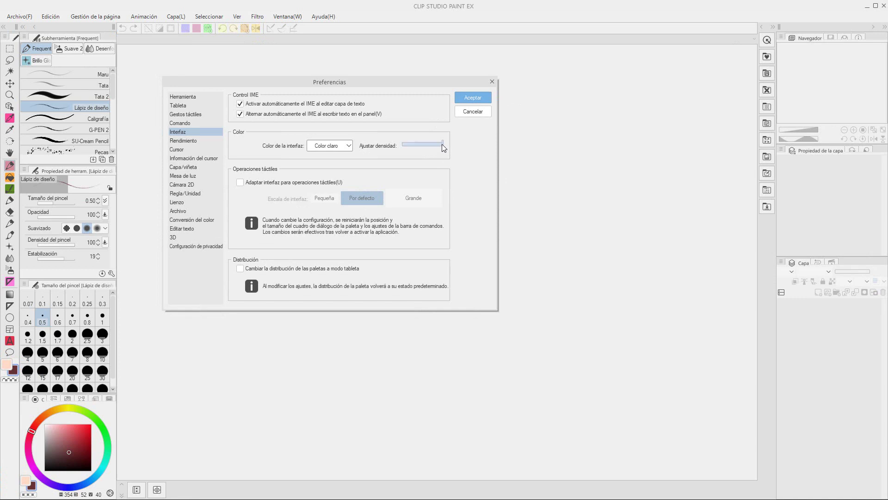
pyautogui.moveTo(423, 144); pyautogui.dragTo(405, 162)
pyautogui.click(345, 148)
pyautogui.click(350, 166)
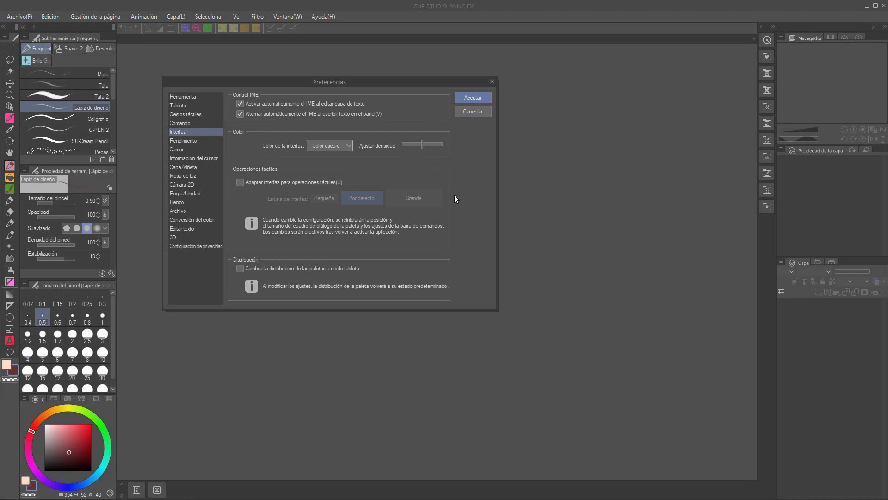
pyautogui.click(474, 99)
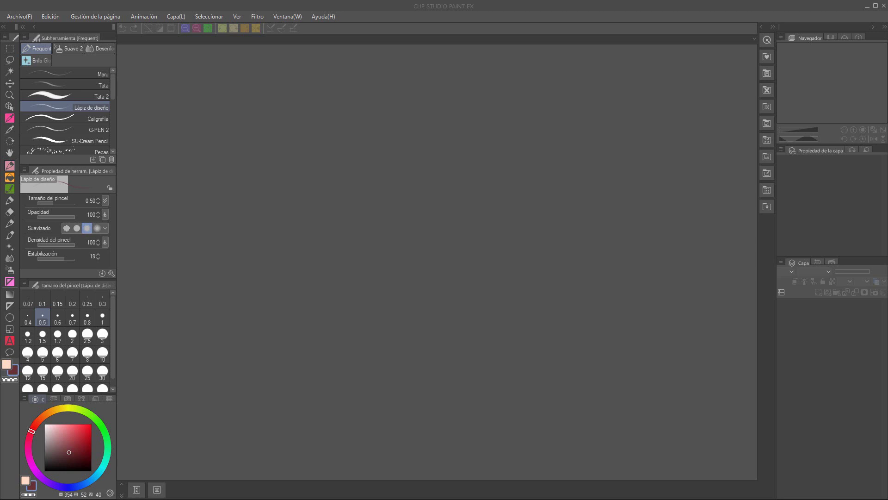
# Dock the colour wheel, tool and tool properties palettes on the right and resize the dock.
pyautogui.moveTo(34, 398); pyautogui.dragTo(790, 34)
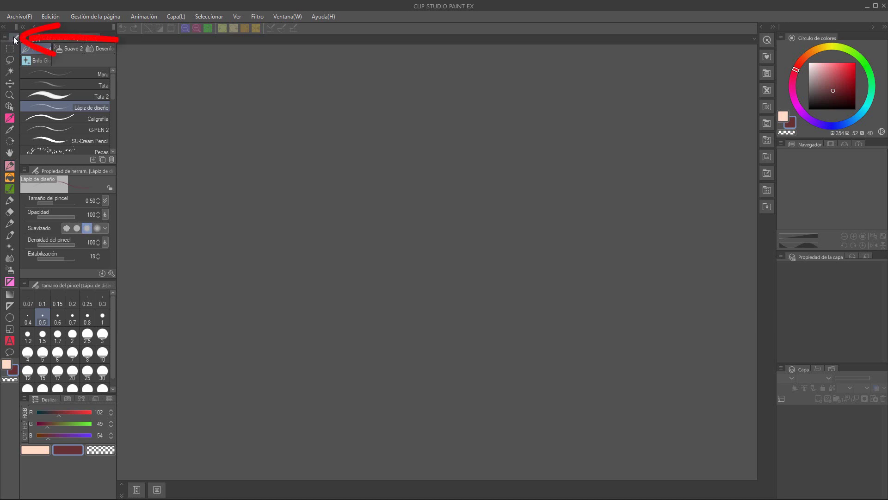
pyautogui.moveTo(15, 40)
pyautogui.mouseDown()
pyautogui.moveTo(37, 67)
pyautogui.moveTo(187, 116)
pyautogui.moveTo(432, 94)
pyautogui.moveTo(593, 94)
pyautogui.moveTo(743, 113)
pyautogui.moveTo(812, 134)
pyautogui.mouseUp()
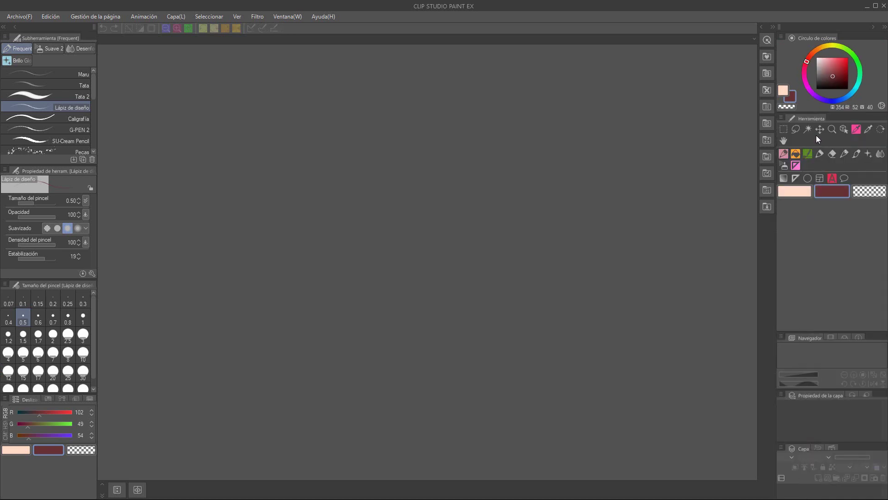
pyautogui.moveTo(69, 170)
pyautogui.mouseDown()
pyautogui.moveTo(379, 277)
pyautogui.moveTo(816, 341)
pyautogui.moveTo(824, 325)
pyautogui.mouseUp()
pyautogui.moveTo(823, 295); pyautogui.dragTo(837, 207)
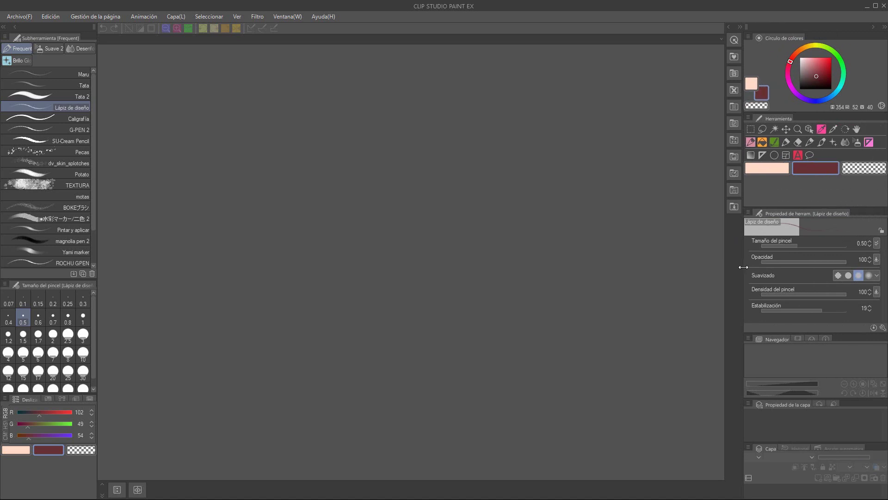
pyautogui.moveTo(758, 293); pyautogui.dragTo(792, 293)
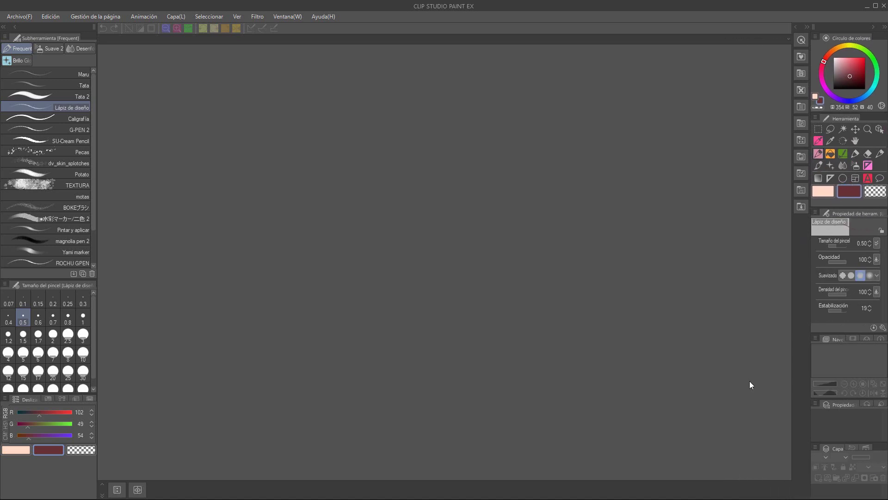
# Dock the brush size palette and move Subvista and Capa to a far-right column.
pyautogui.moveTo(55, 285)
pyautogui.mouseDown()
pyautogui.moveTo(506, 403)
pyautogui.moveTo(835, 348)
pyautogui.moveTo(872, 53)
pyautogui.mouseUp()
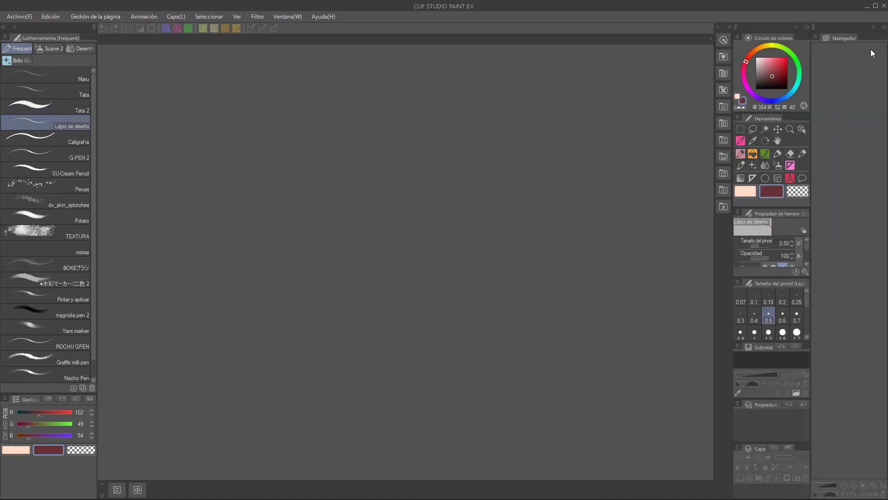
pyautogui.moveTo(764, 347); pyautogui.dragTo(844, 481)
pyautogui.moveTo(763, 451); pyautogui.dragTo(856, 112)
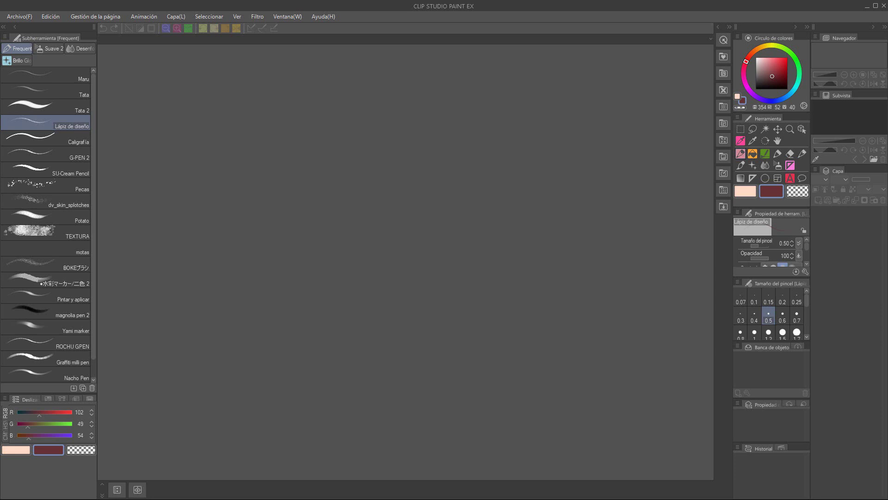
# Hide the Navegador and Subvista palettes from the Window menu.
pyautogui.click(289, 18)
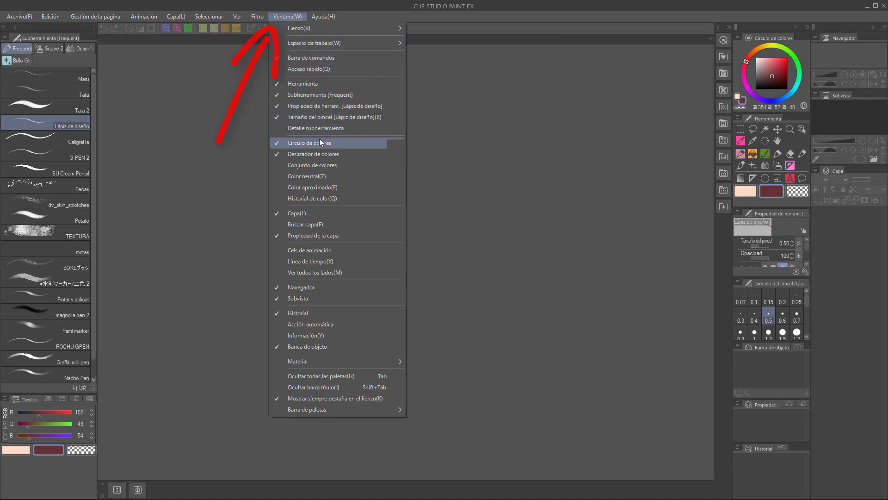
pyautogui.click(317, 289)
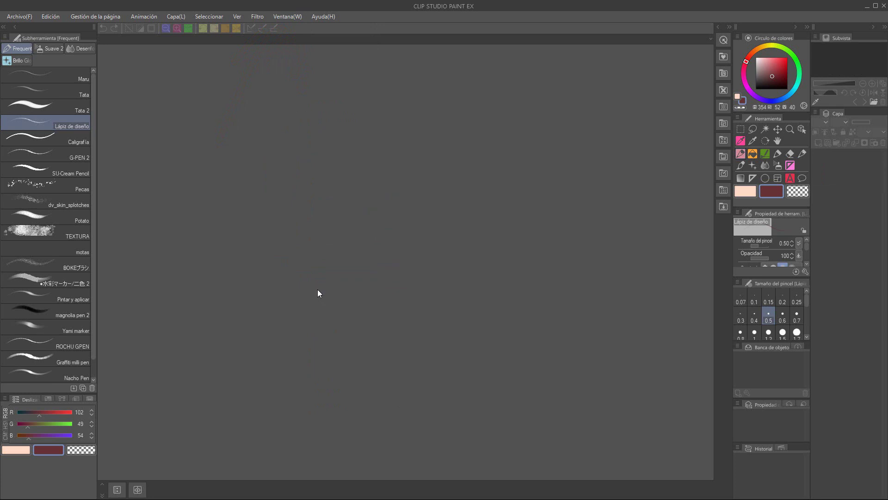
pyautogui.click(292, 17)
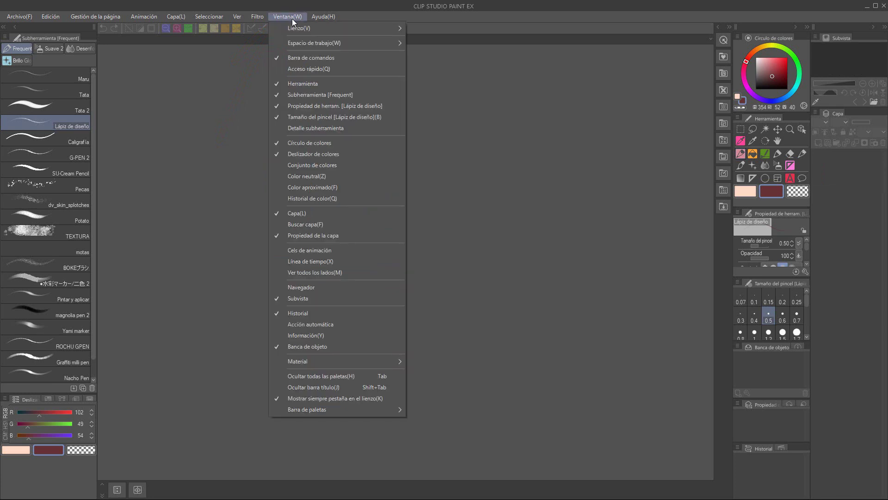
pyautogui.click(334, 299)
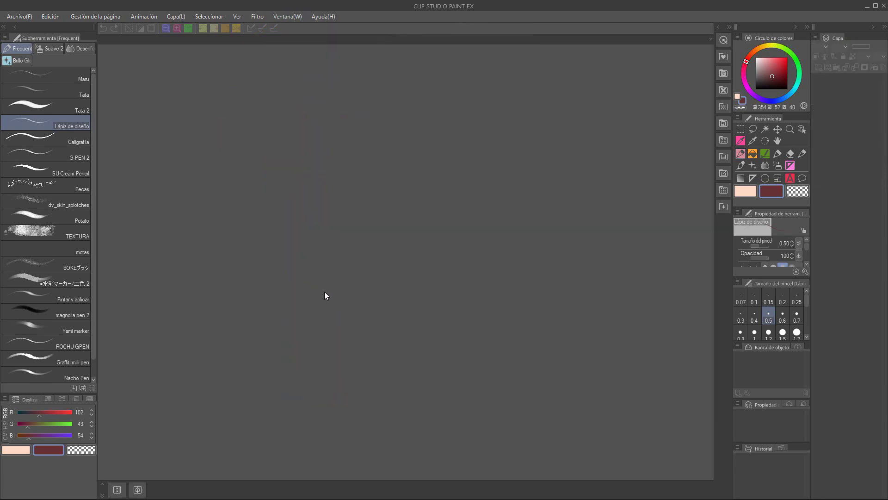
# Hide three more unneeded palettes, including the sub tool palette, from the Window menu.
pyautogui.click(286, 17)
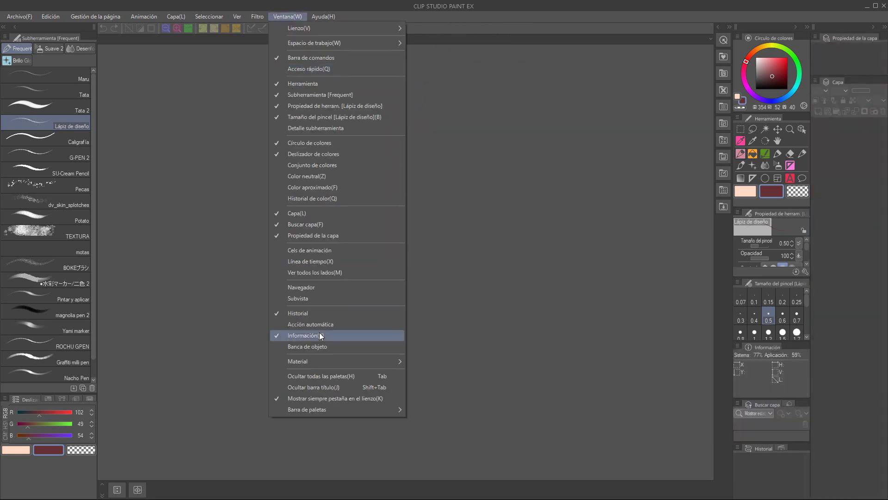
pyautogui.click(306, 224)
pyautogui.click(287, 16)
pyautogui.click(310, 323)
pyautogui.click(286, 17)
pyautogui.click(309, 95)
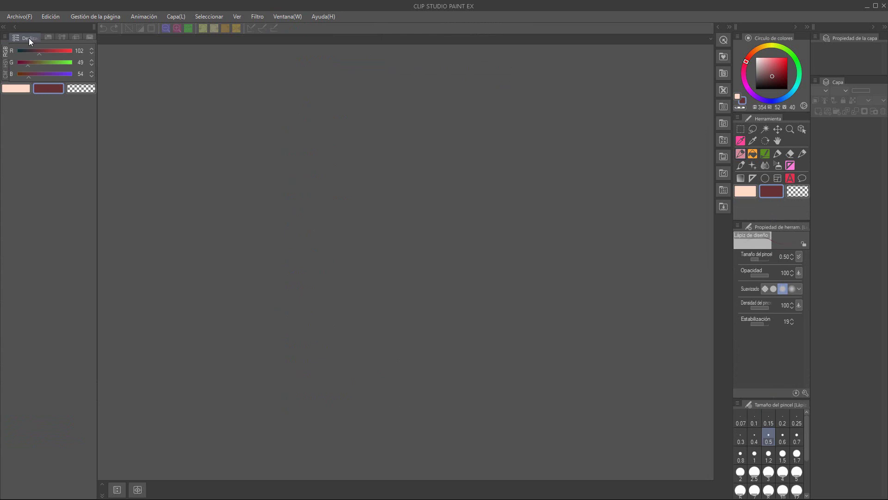
# Dock the colour sliders as a tab beside the colour wheel and check both tabs.
pyautogui.moveTo(27, 37)
pyautogui.mouseDown()
pyautogui.moveTo(231, 114)
pyautogui.moveTo(388, 129)
pyautogui.moveTo(579, 91)
pyautogui.moveTo(739, 74)
pyautogui.moveTo(763, 67)
pyautogui.moveTo(761, 34)
pyautogui.moveTo(780, 37)
pyautogui.mouseUp()
pyautogui.moveTo(793, 40); pyautogui.dragTo(795, 37)
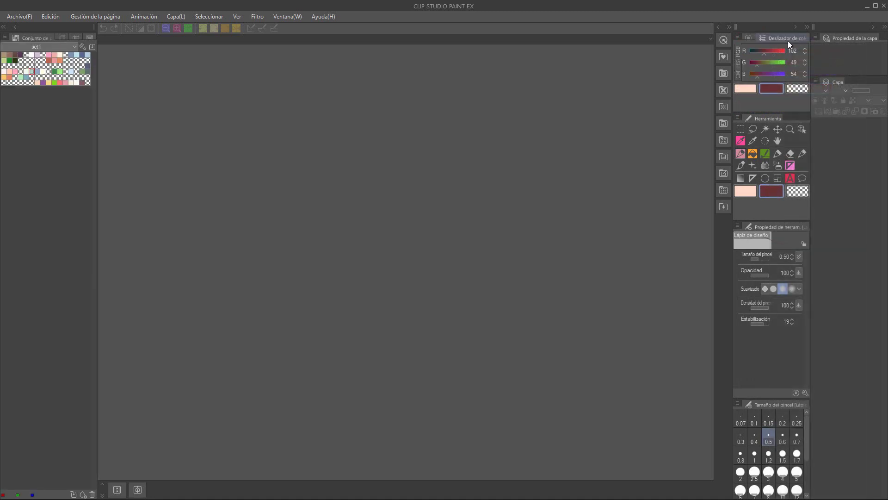
pyautogui.click(749, 38)
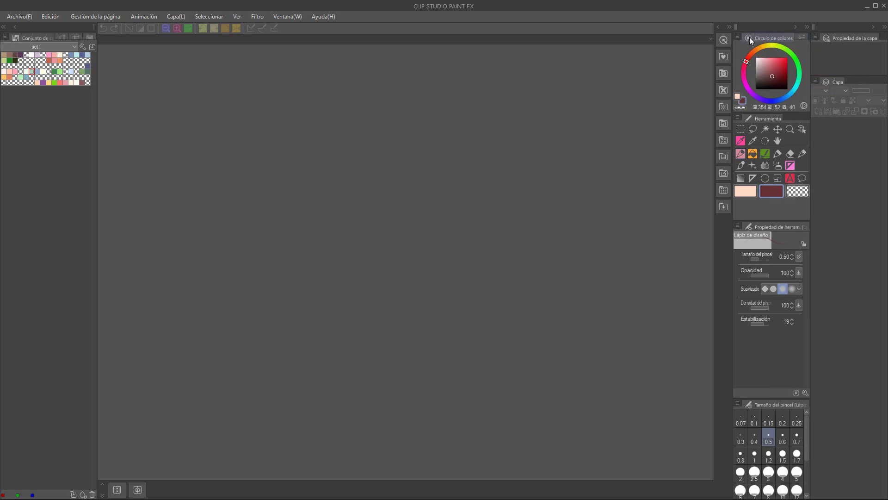
pyautogui.click(801, 37)
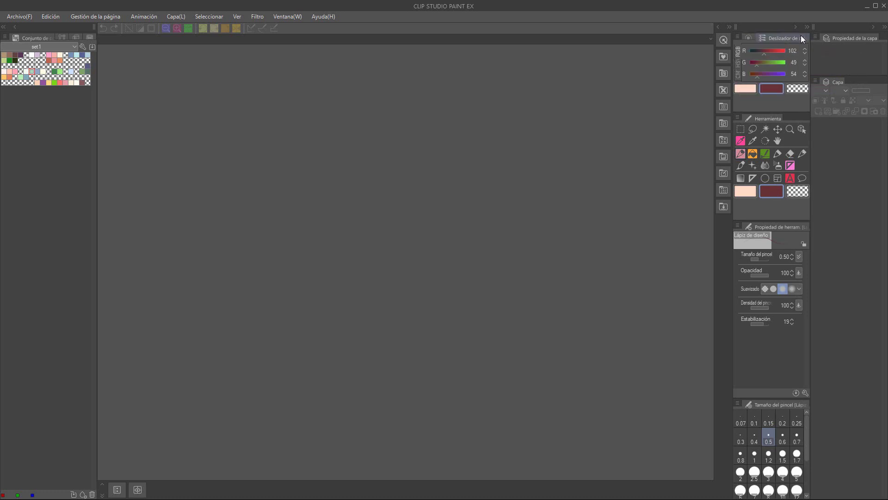
pyautogui.click(750, 37)
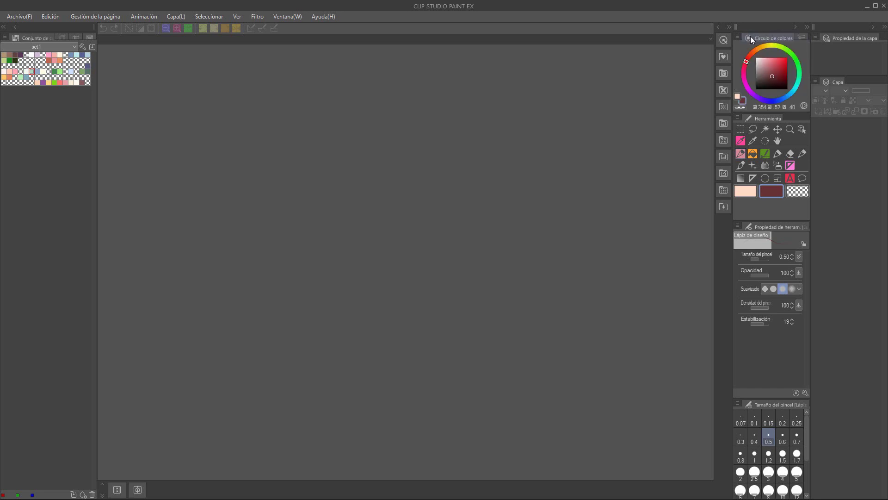
# Collapse the colour wheel column into icons, re-expand it, and float the colour set palette.
pyautogui.click(807, 27)
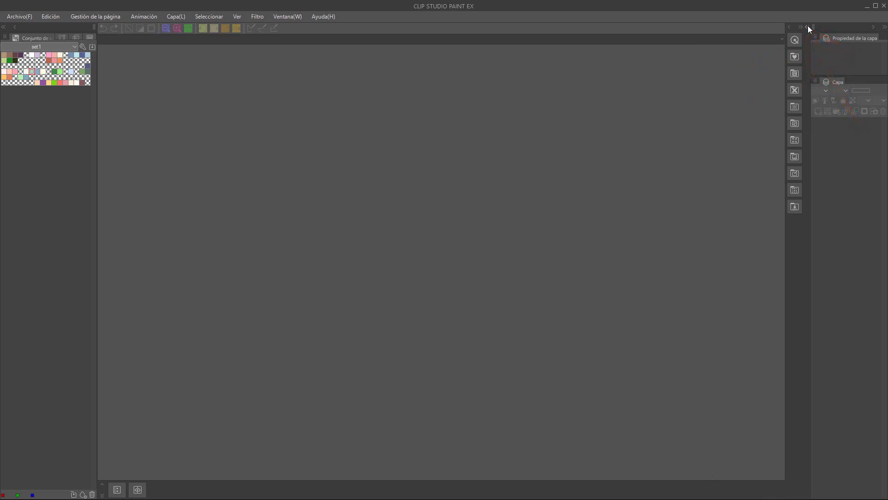
pyautogui.click(808, 27)
pyautogui.click(730, 27)
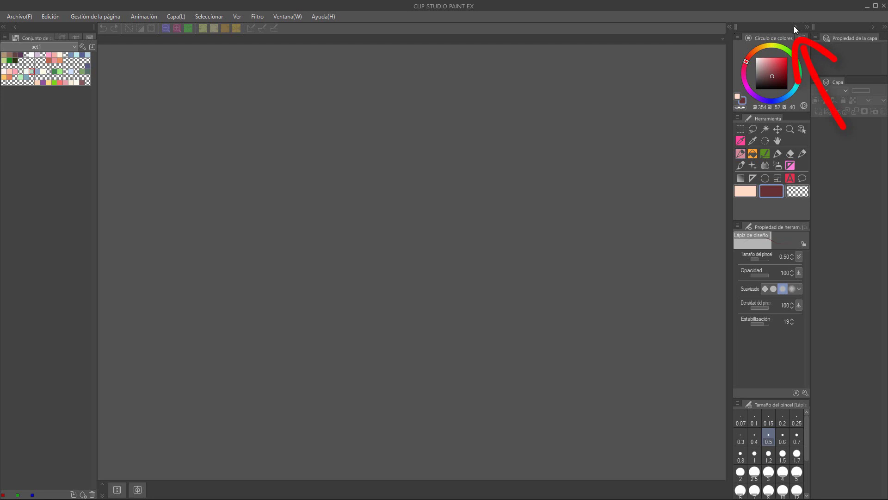
pyautogui.click(795, 26)
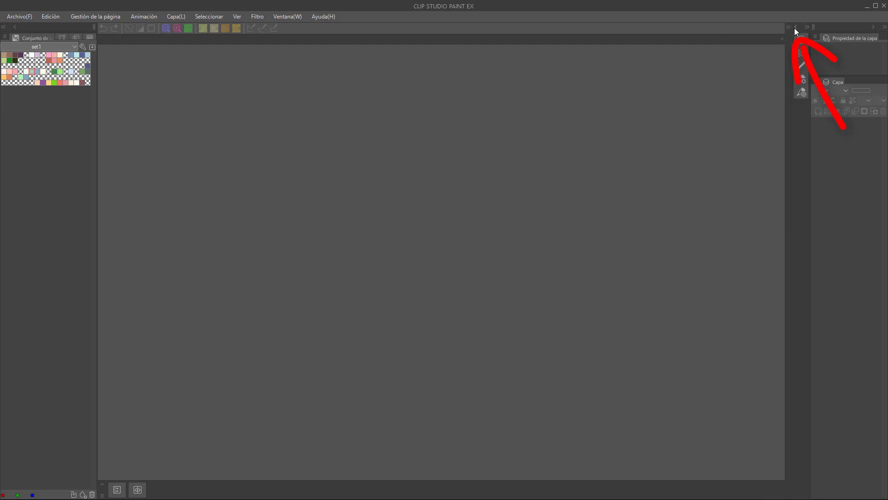
pyautogui.click(795, 26)
pyautogui.moveTo(35, 37)
pyautogui.mouseDown()
pyautogui.moveTo(196, 94)
pyautogui.moveTo(266, 70)
pyautogui.moveTo(283, 356)
pyautogui.moveTo(264, 69)
pyautogui.moveTo(736, 134)
pyautogui.moveTo(648, 137)
pyautogui.moveTo(691, 281)
pyautogui.moveTo(789, 302)
pyautogui.moveTo(704, 292)
pyautogui.moveTo(675, 15)
pyautogui.moveTo(688, 18)
pyautogui.mouseUp()
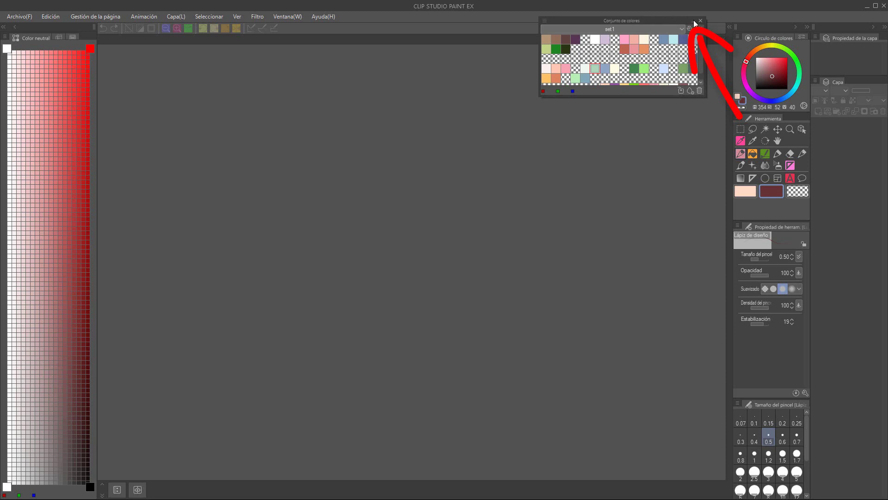
# Minimize and restore the floating colour set, then hide the neutral colour palette.
pyautogui.click(695, 22)
pyautogui.click(694, 21)
pyautogui.click(287, 16)
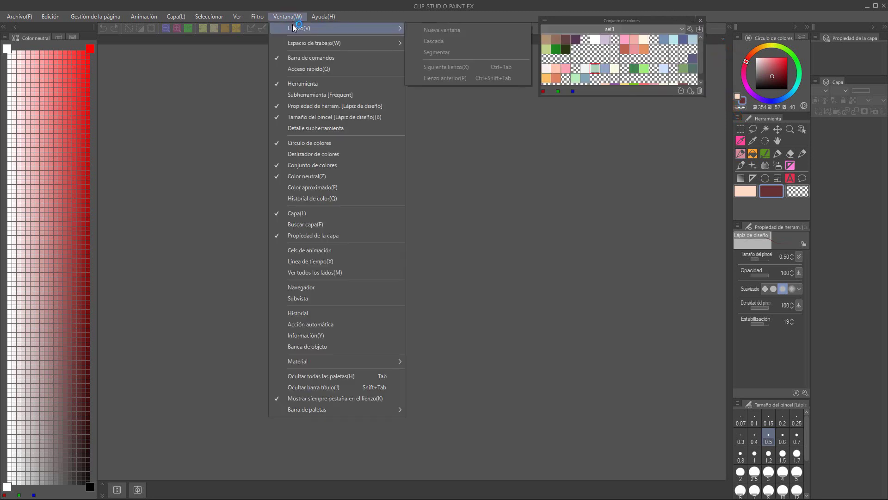
pyautogui.click(310, 195)
# Hide the floating colour set palette and keep the colour palette at top-right.
pyautogui.click(287, 16)
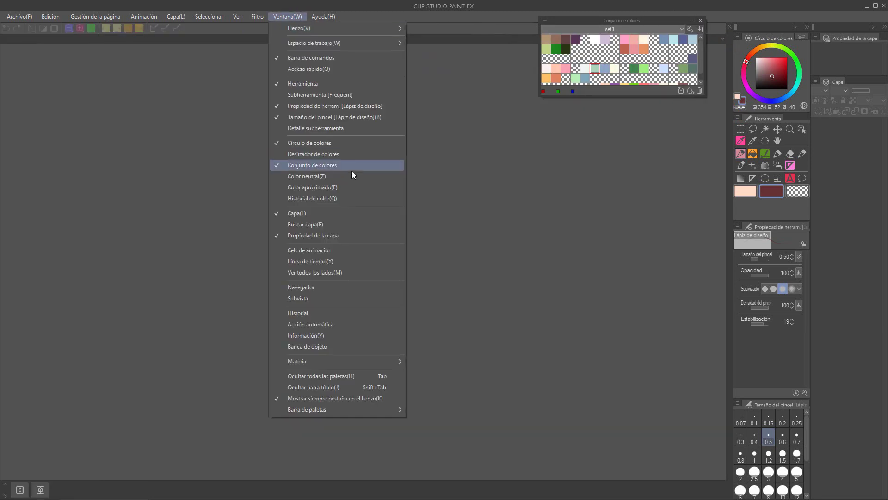
pyautogui.click(351, 167)
pyautogui.click(7, 482)
pyautogui.moveTo(772, 38); pyautogui.dragTo(745, 34)
pyautogui.click(6, 484)
# Hide the timeline and the all-sides view panels.
pyautogui.click(288, 17)
pyautogui.click(310, 260)
pyautogui.click(287, 17)
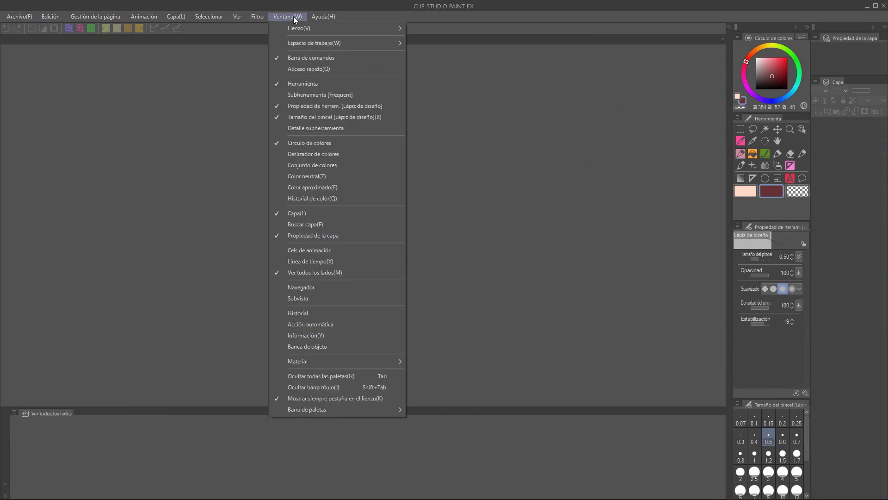
pyautogui.click(331, 272)
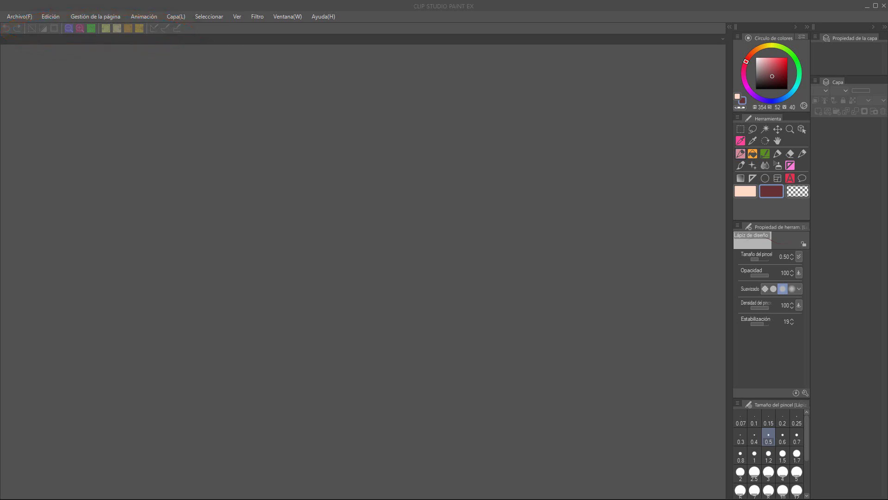
# Open the command bar settings and browse the pop-up palette commands.
pyautogui.rightClick(235, 29)
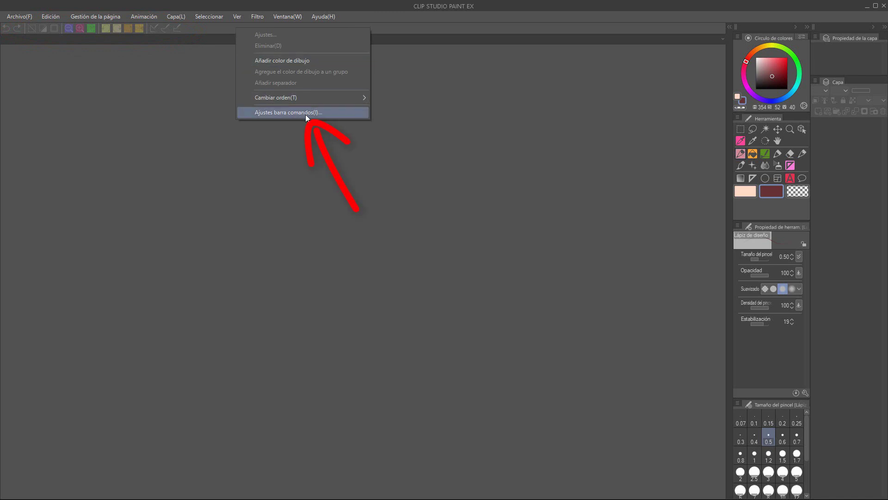
pyautogui.click(337, 113)
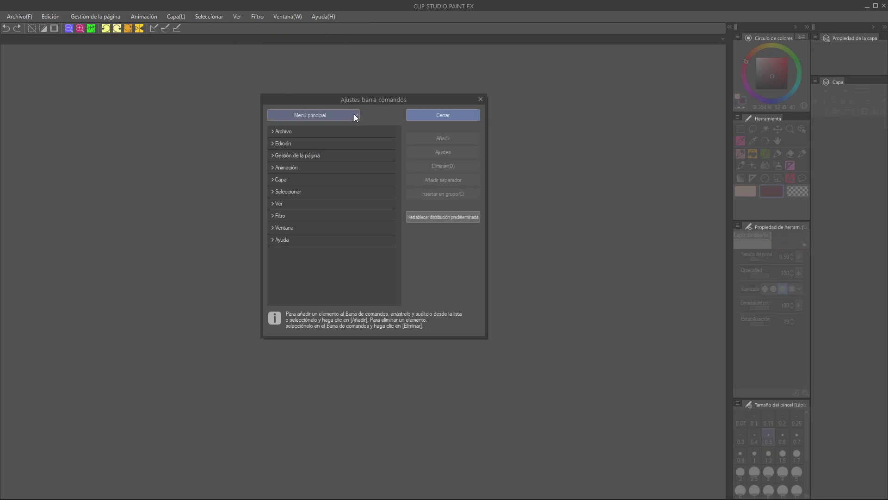
pyautogui.click(355, 116)
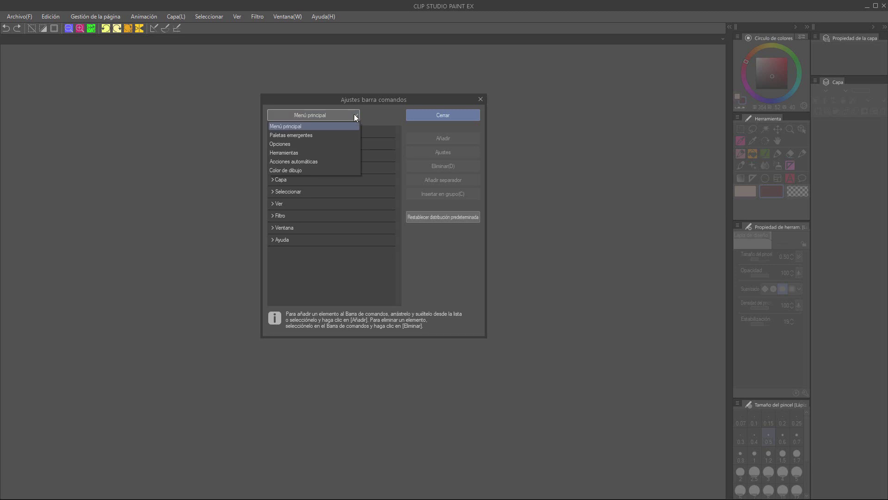
pyautogui.click(319, 136)
pyautogui.click(272, 131)
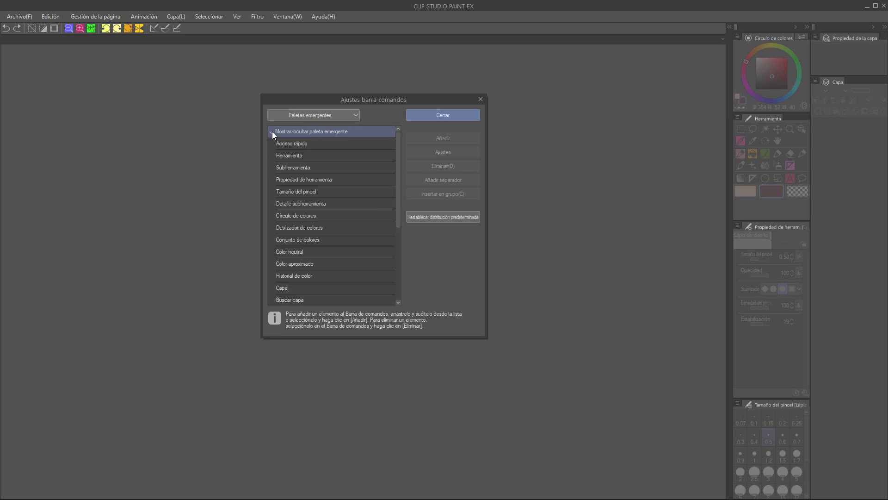
pyautogui.click(271, 131)
# Browse the Opciones and tool categories, then select the Menú principal category.
pyautogui.click(302, 116)
pyautogui.click(294, 144)
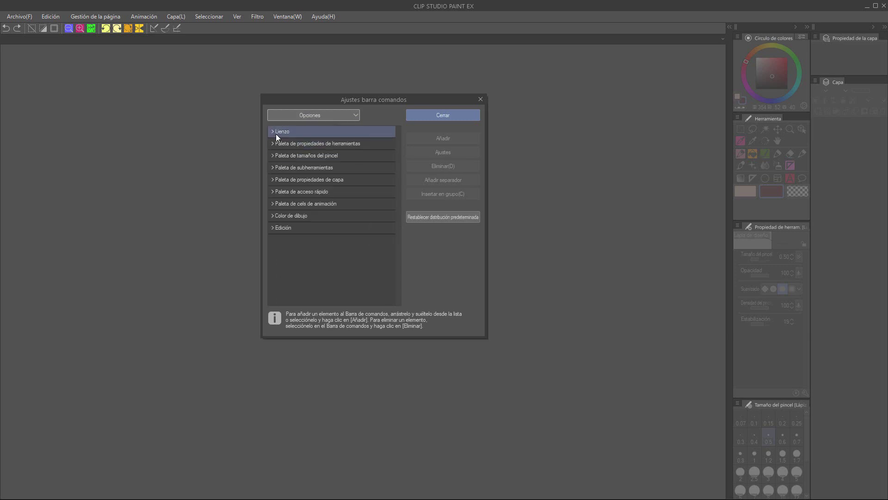
pyautogui.click(273, 132)
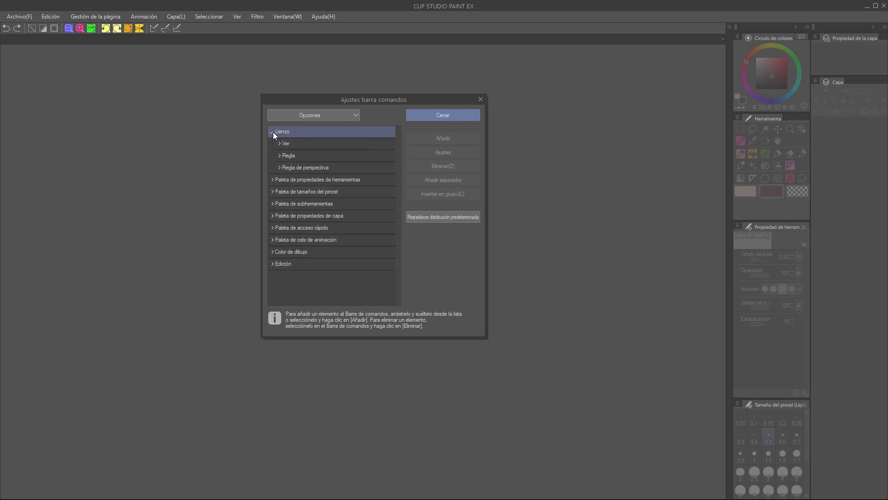
pyautogui.click(273, 132)
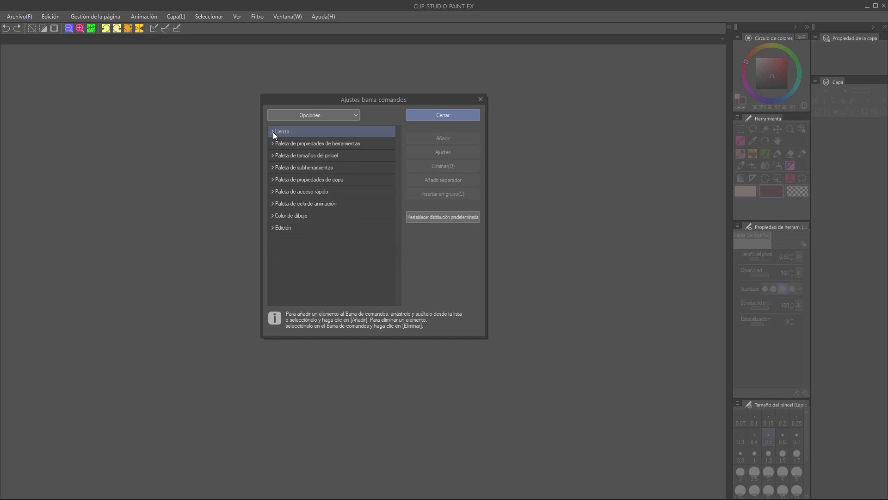
pyautogui.click(313, 115)
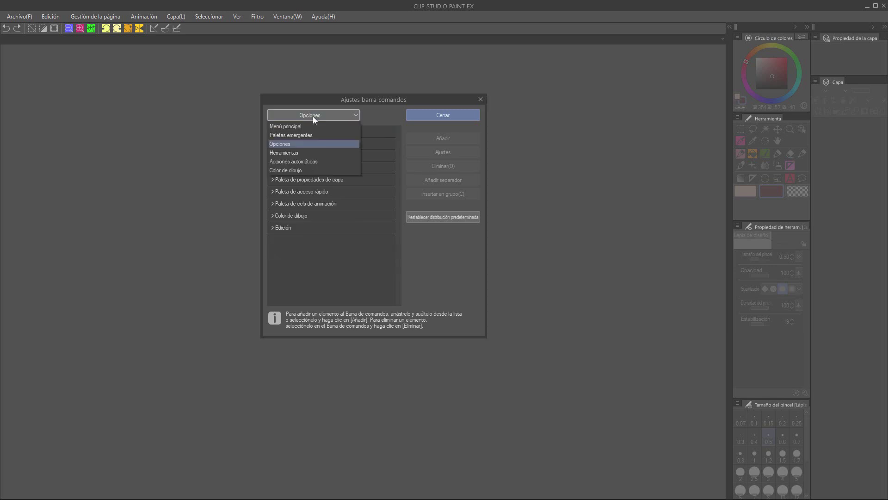
pyautogui.click(298, 151)
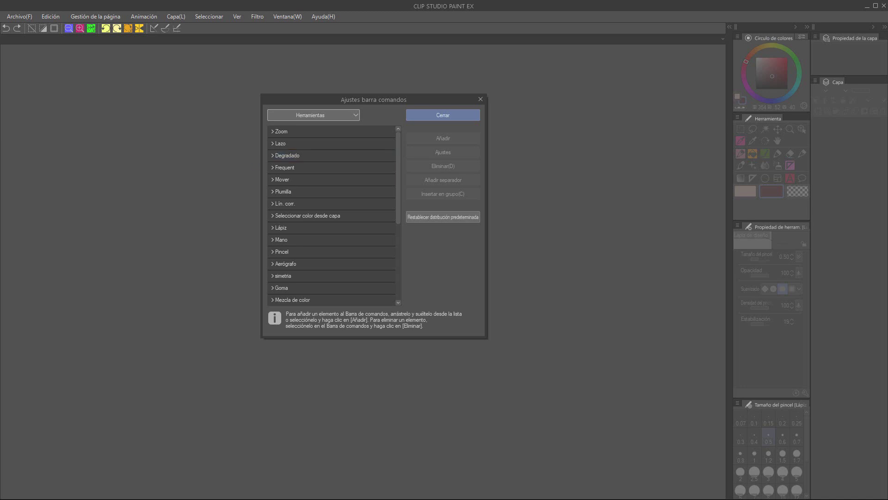
pyautogui.scroll(1, 318, 115)
pyautogui.click(318, 115)
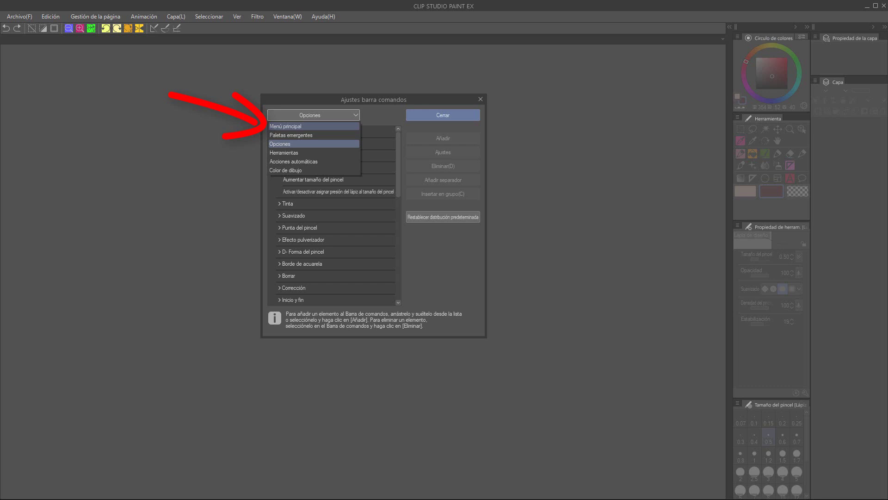
pyautogui.click(313, 127)
# Add the Guardar command from the Archivo group to the command bar.
pyautogui.click(301, 134)
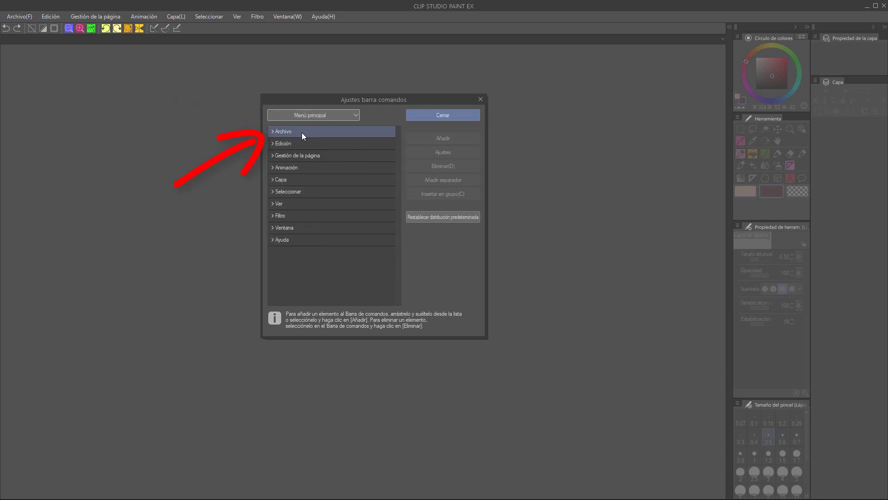
pyautogui.click(272, 132)
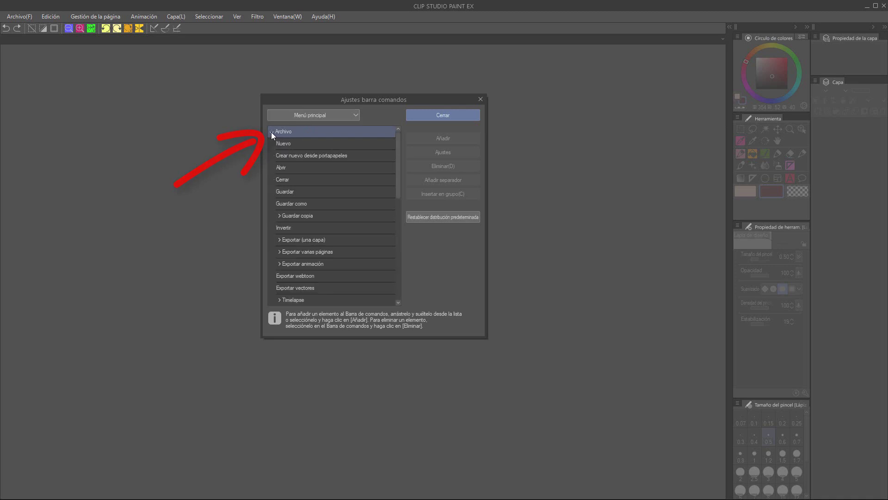
pyautogui.click(312, 194)
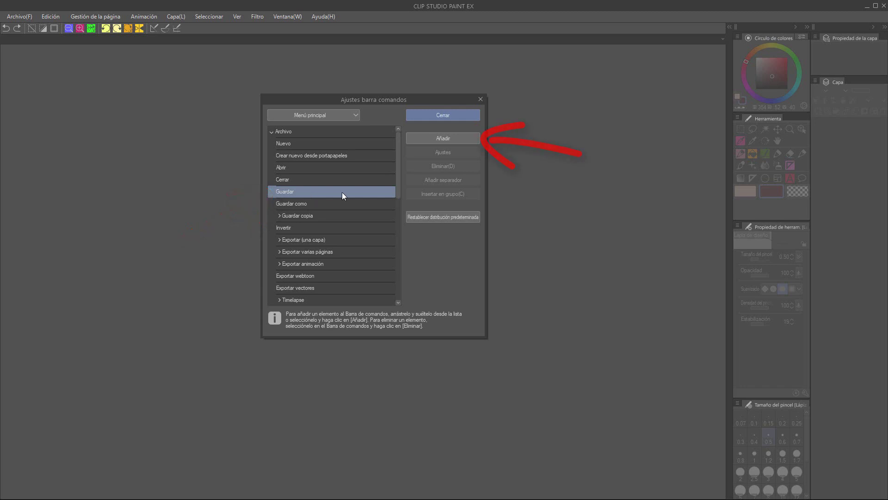
pyautogui.click(462, 140)
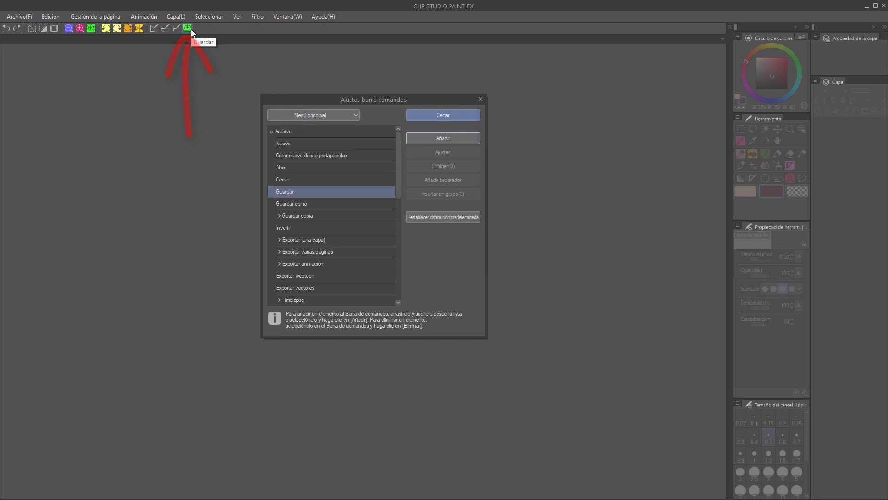
# Move the Guardar icon to the command bar's start and add a separator after it.
pyautogui.click(451, 117)
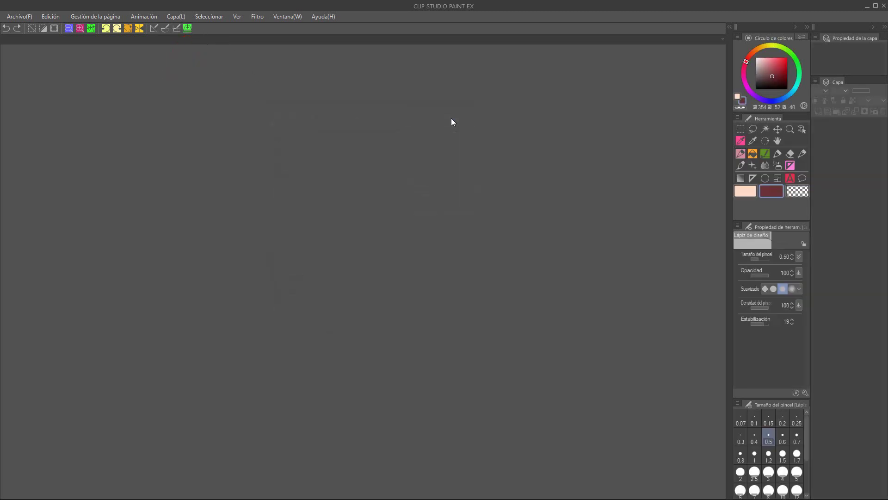
pyautogui.click(188, 28)
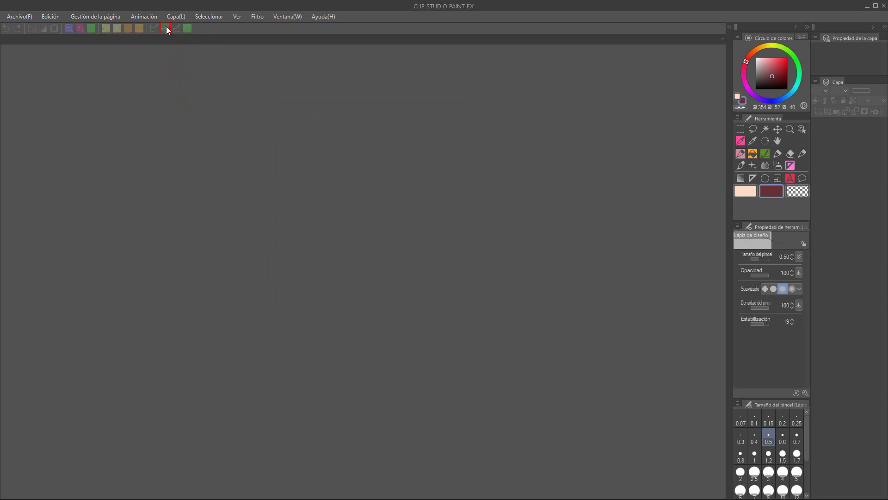
pyautogui.moveTo(102, 29); pyautogui.dragTo(3, 31)
pyautogui.rightClick(11, 30)
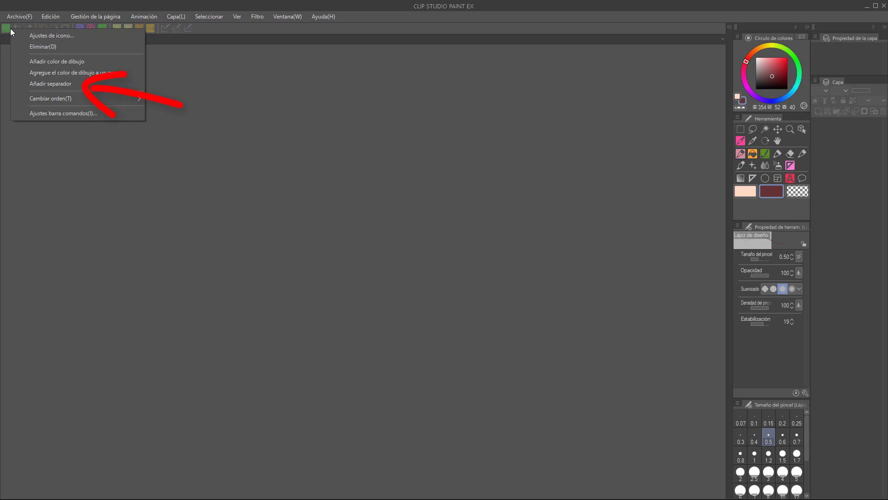
pyautogui.click(83, 87)
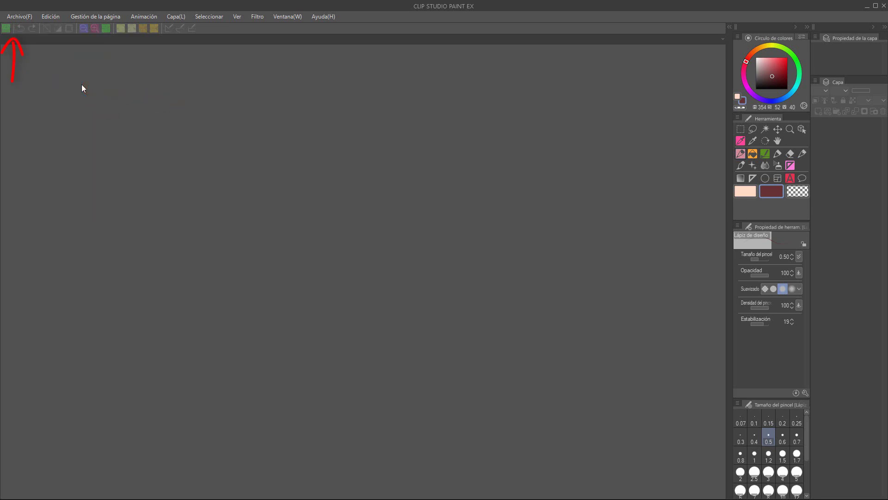
# Recolour the Guardar command-bar icon's background pink in Ajustes de icono.
pyautogui.rightClick(7, 32)
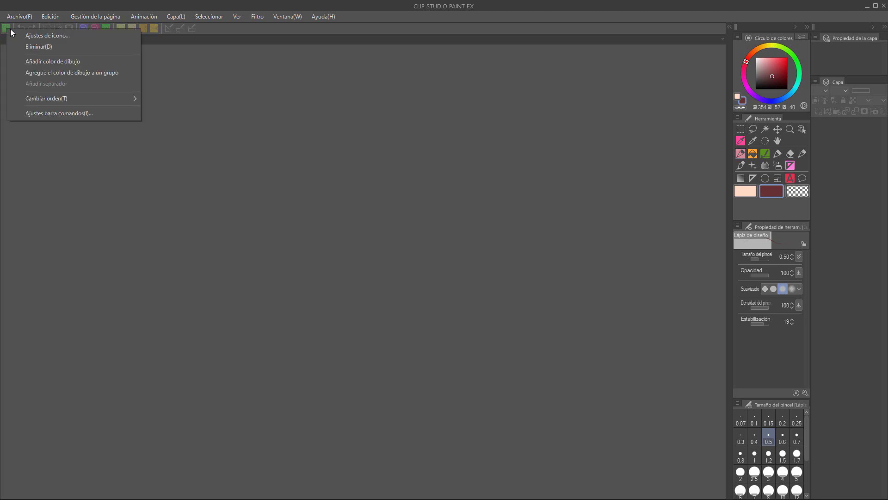
pyautogui.click(85, 34)
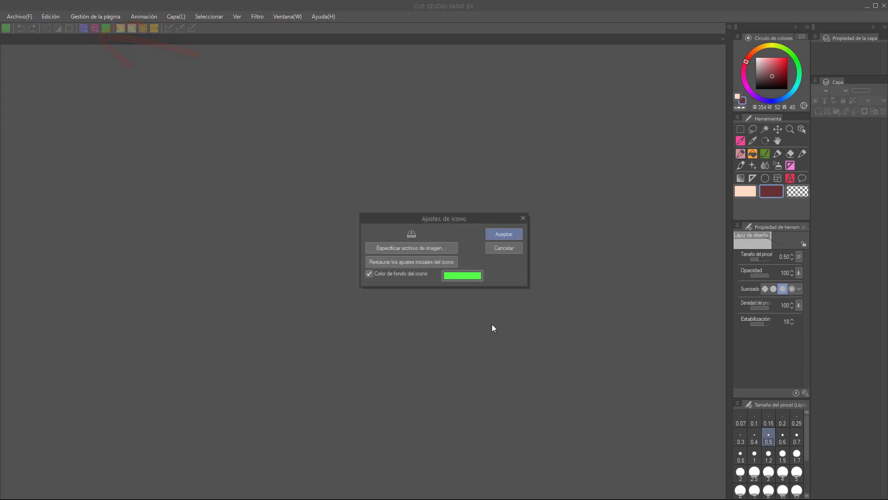
pyautogui.click(460, 276)
pyautogui.click(698, 70)
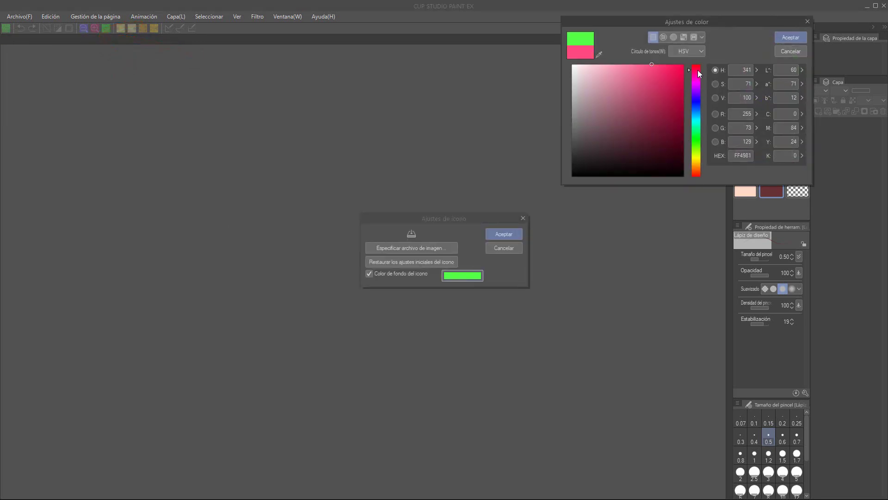
pyautogui.click(793, 37)
pyautogui.click(503, 234)
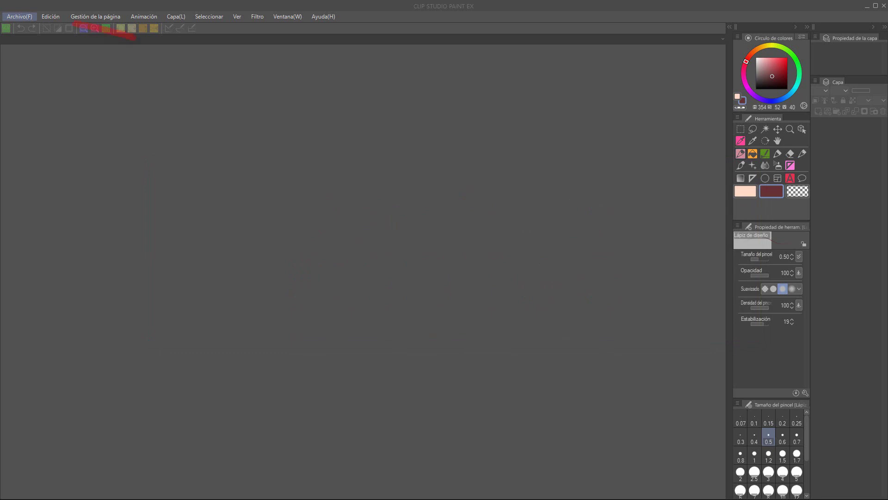
pyautogui.click(22, 17)
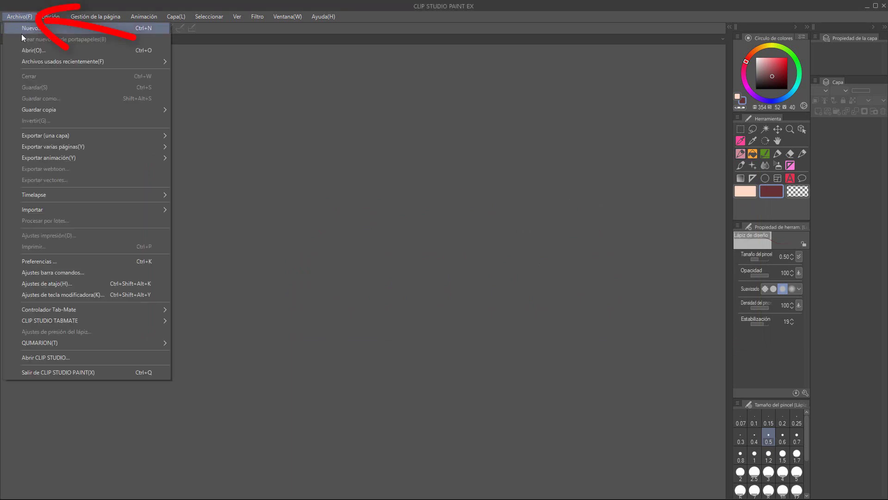
# In Ajustes de atajo, under the Herramientas category, assign shortcut L to the Lazo tool.
pyautogui.click(77, 284)
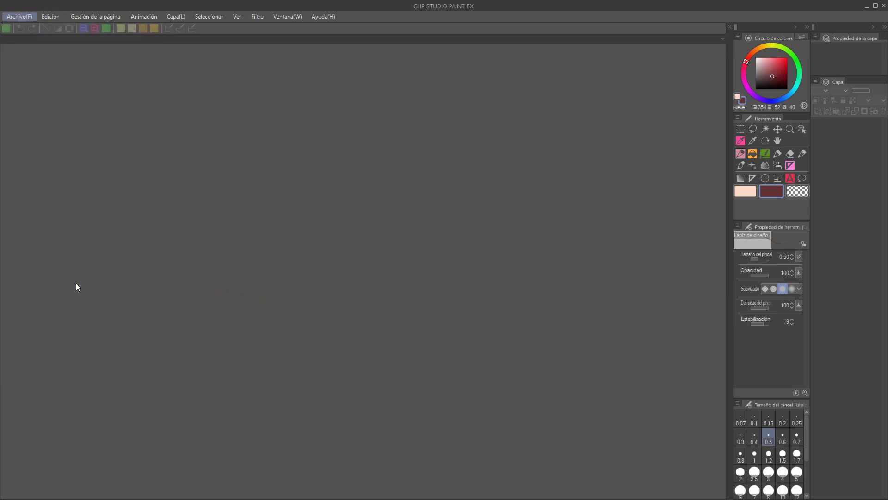
pyautogui.moveTo(239, 128); pyautogui.dragTo(386, 121)
pyautogui.click(303, 140)
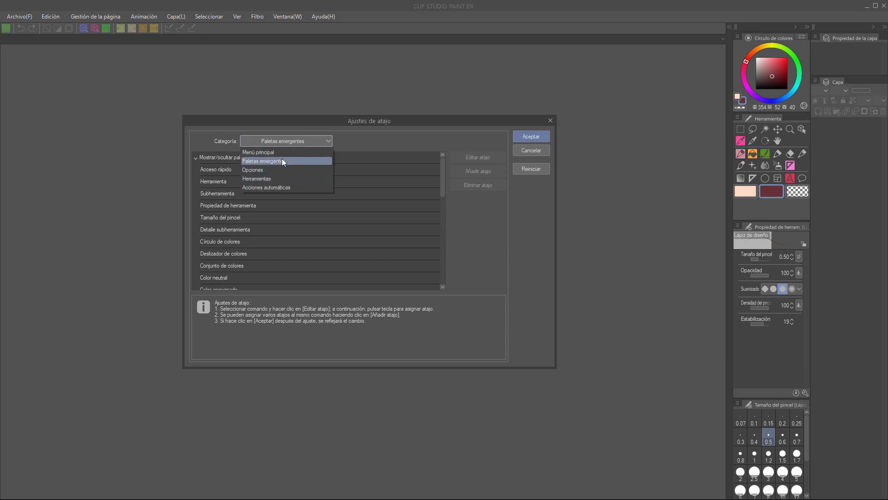
pyautogui.click(277, 178)
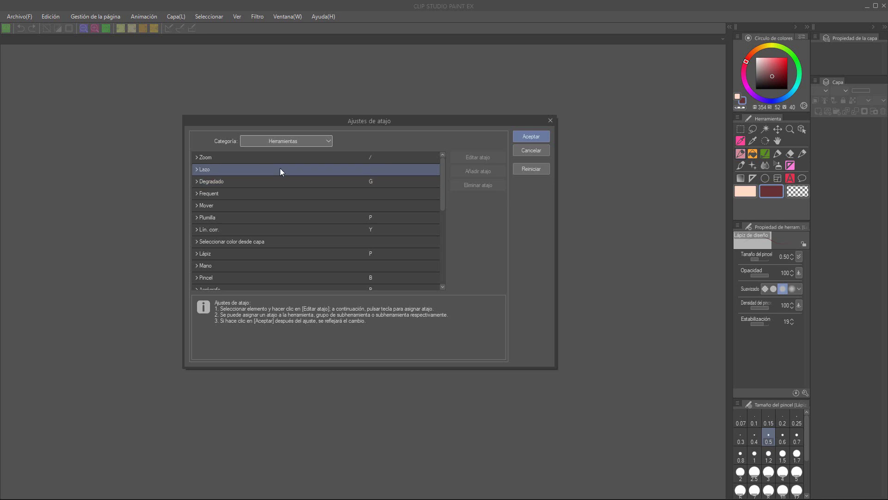
pyautogui.click(196, 169)
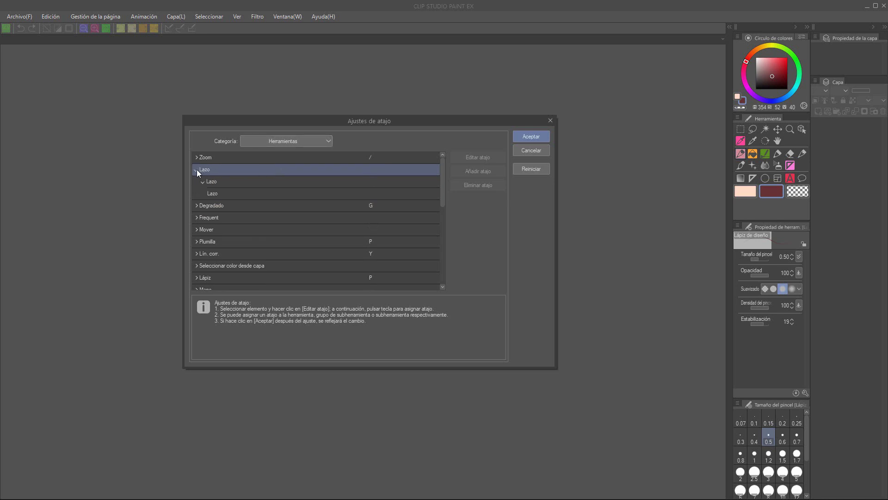
pyautogui.click(247, 194)
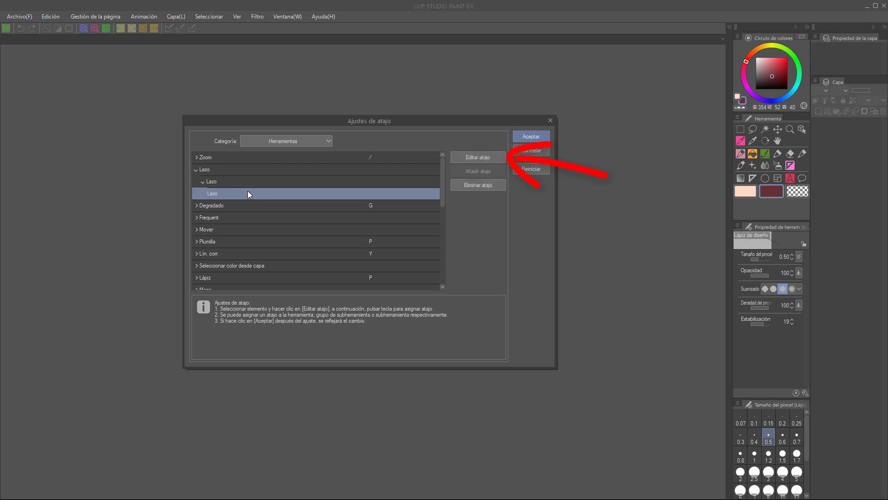
pyautogui.click(490, 159)
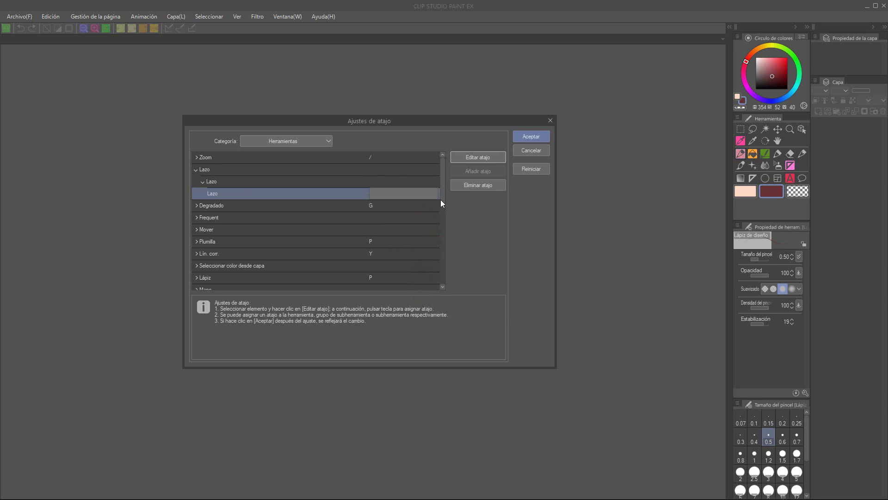
pyautogui.press('l')
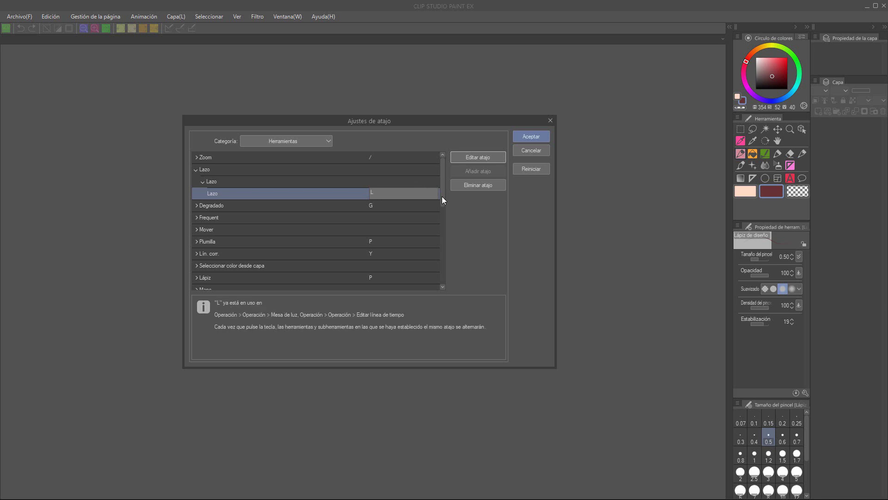